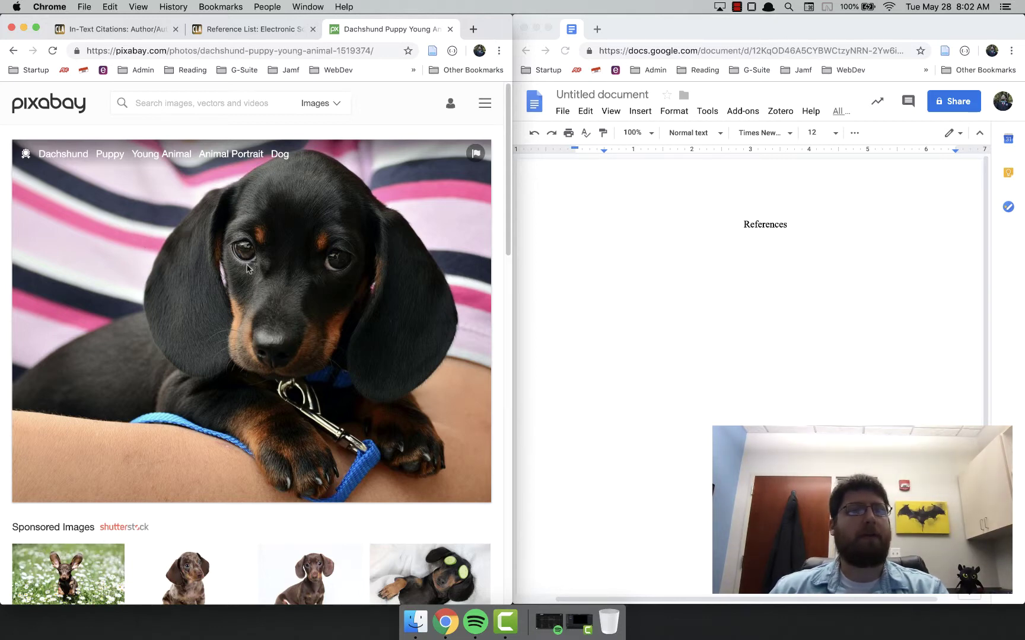
Review Purdue OWL's Reference List: Electronic Sources page, briefly checking the In-Text Citations guidance
click(252, 29)
scroll(130, 178, up, 3)
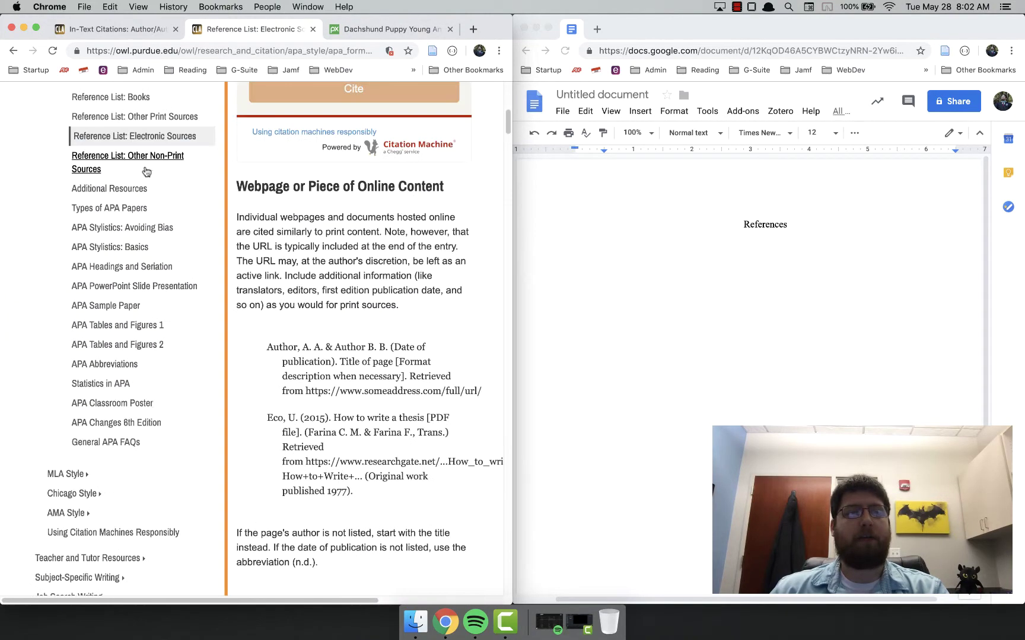
click(126, 29)
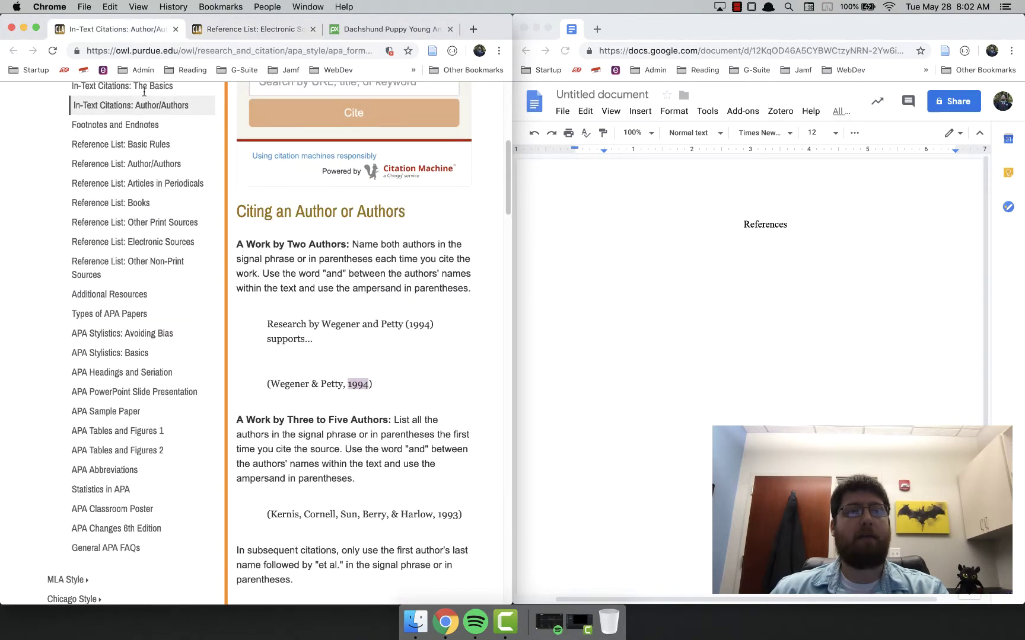
click(261, 30)
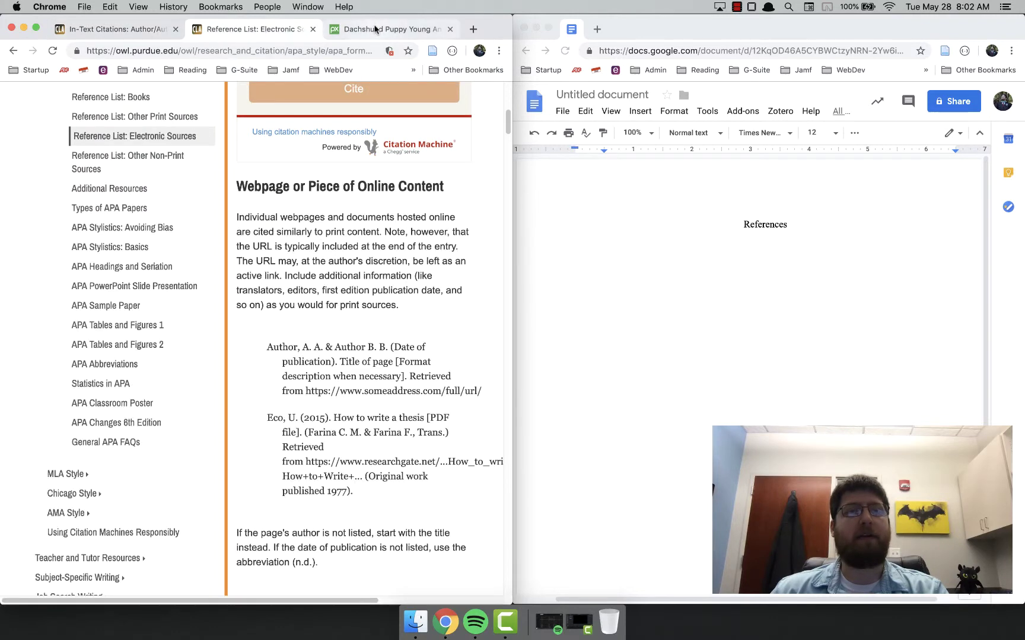
scroll(318, 222, down, 1)
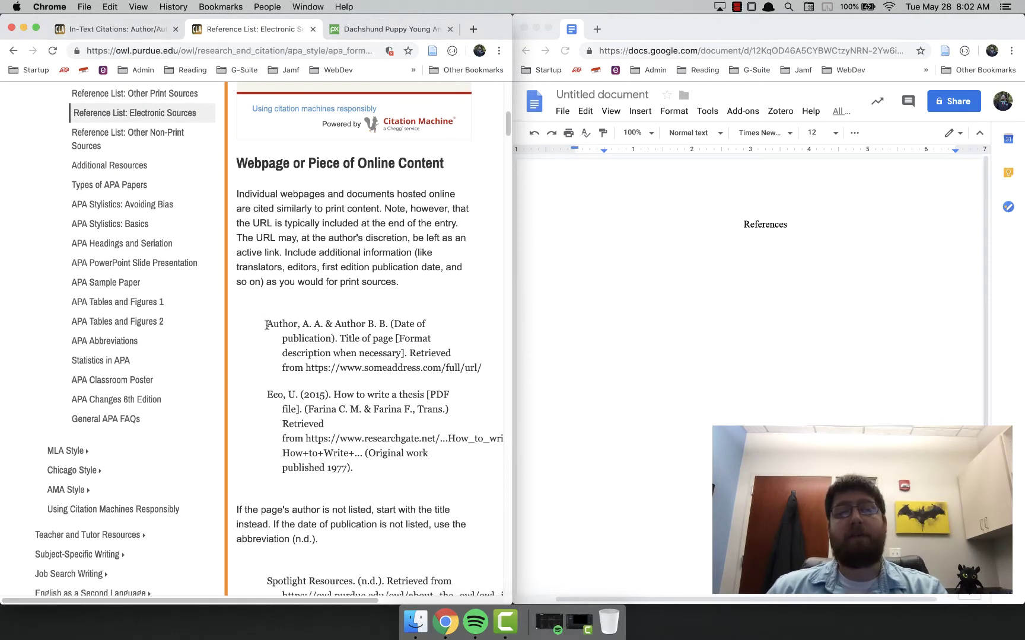
Highlight the author, page title and retrieval URL parts of OWL's example webpage citation
drag(266, 324, 481, 371)
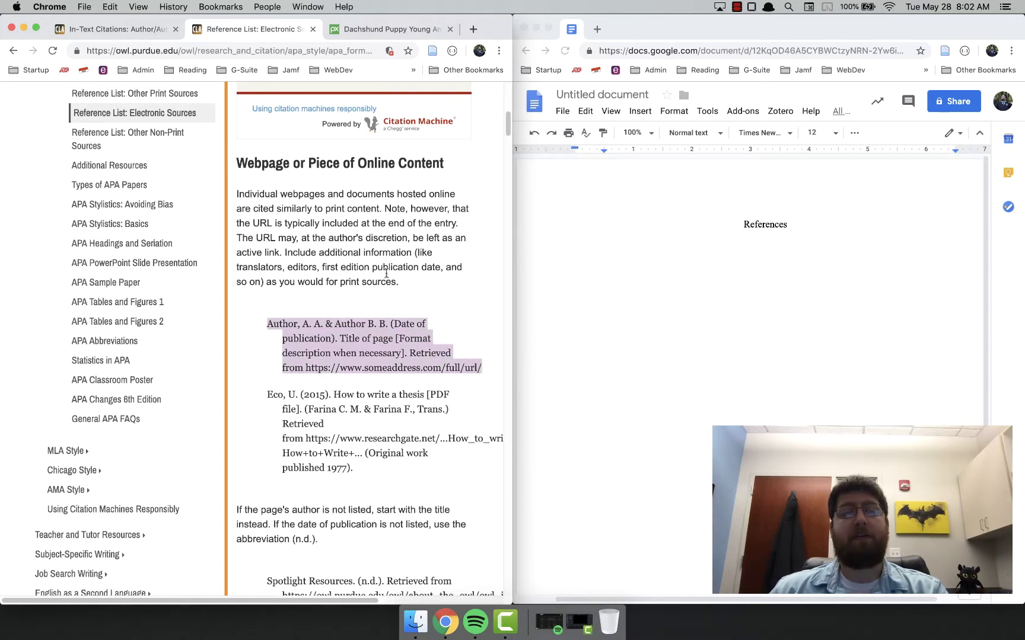
click(305, 237)
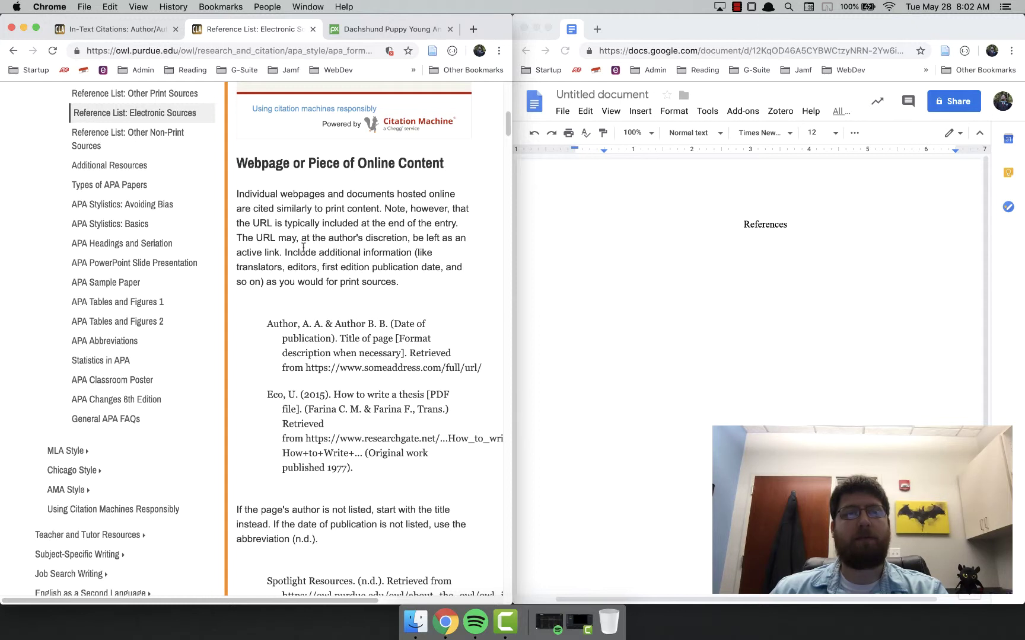
drag(268, 325, 480, 369)
click(399, 323)
click(379, 320)
Check the Pixabay photo's uploader congerdesign and license details, then re-snap the browser to the left half
click(378, 30)
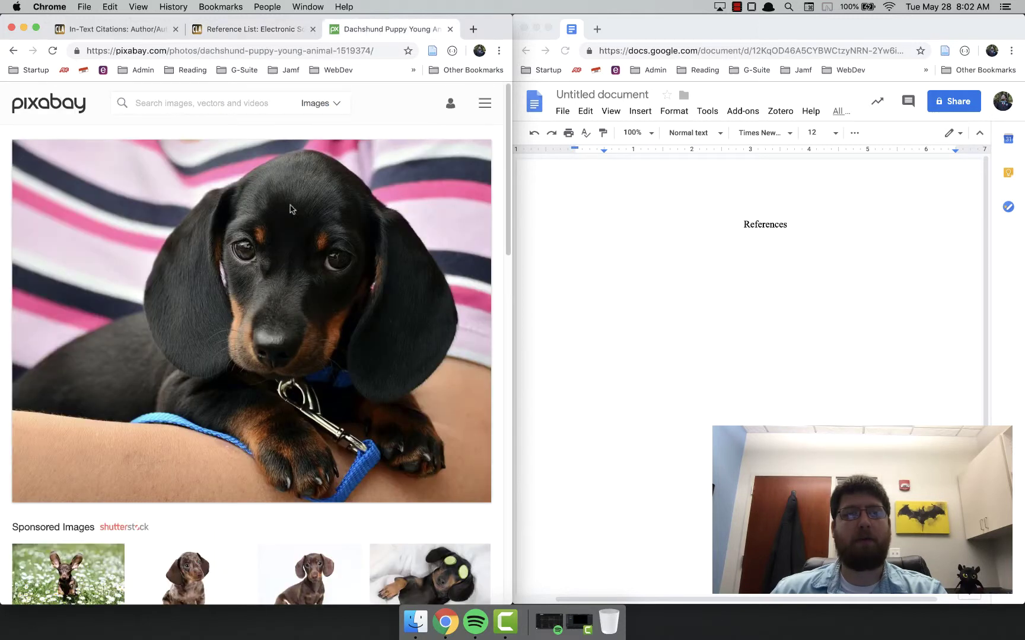
scroll(249, 221, down, 10)
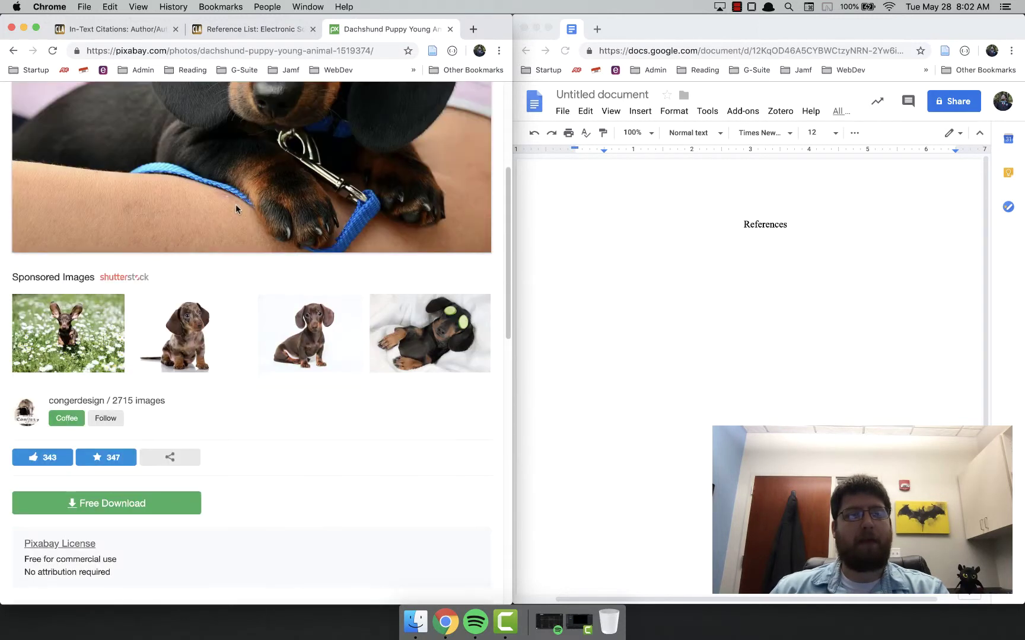
scroll(249, 255, down, 3)
scroll(299, 275, up, 3)
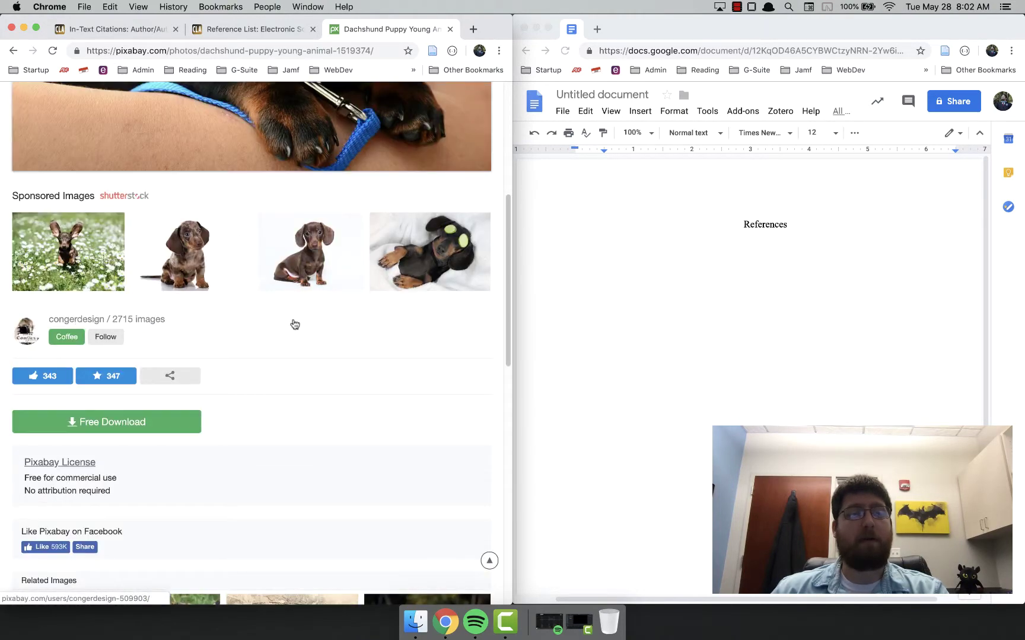
scroll(284, 332, up, 10)
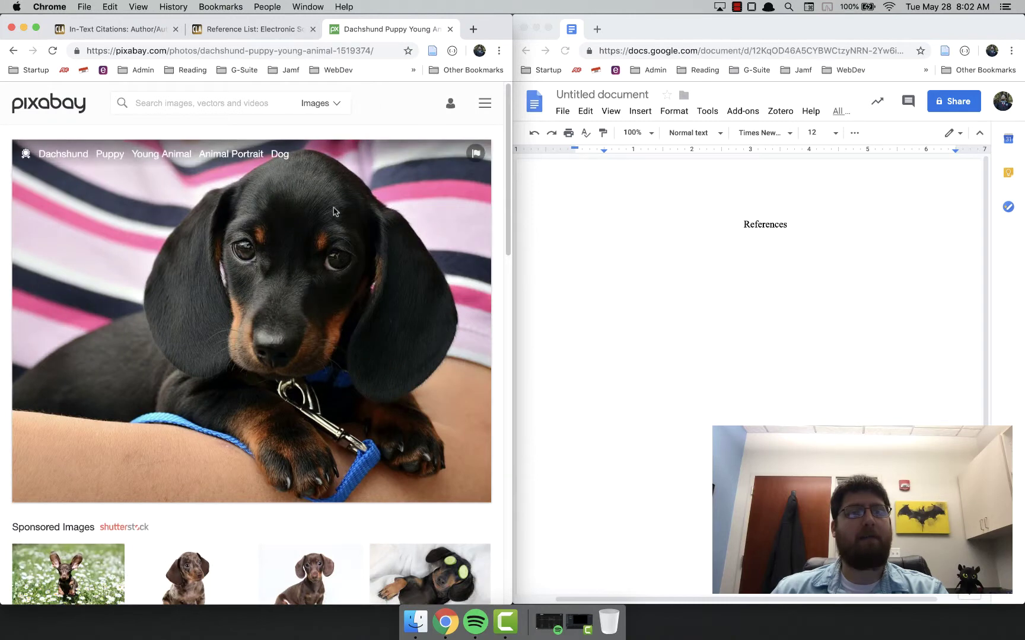
scroll(230, 294, down, 5)
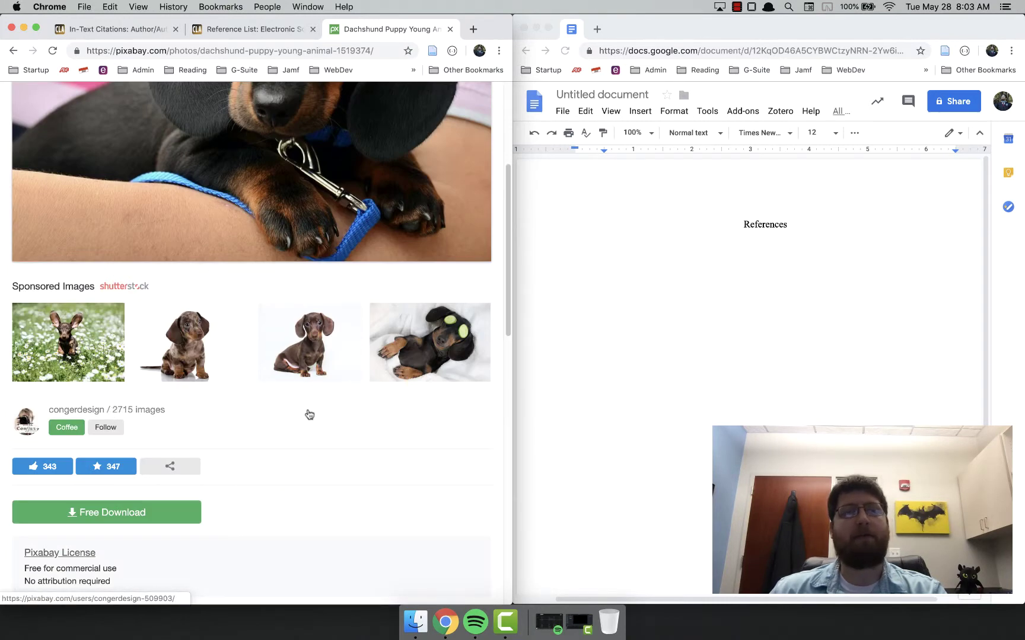
scroll(358, 213, up, 5)
key(ctrl+alt+Return)
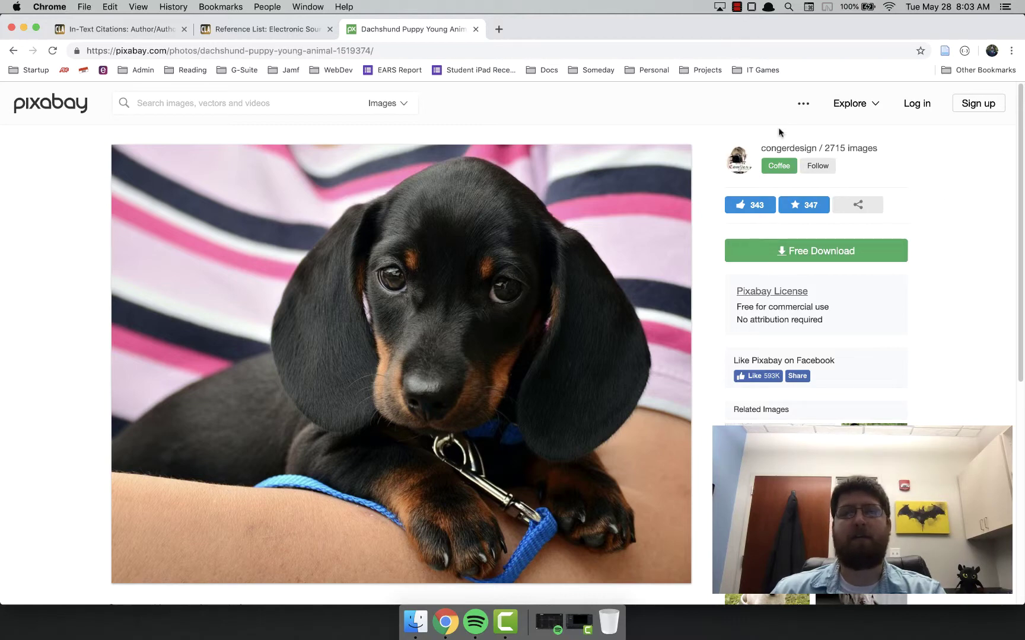
key(ctrl+alt+Left)
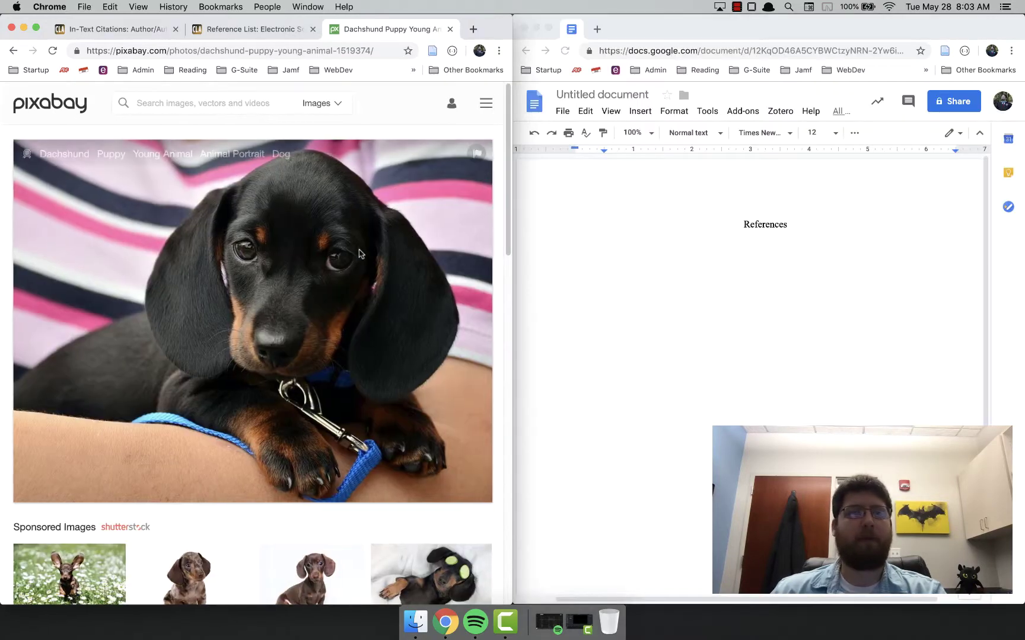
scroll(108, 345, down, 5)
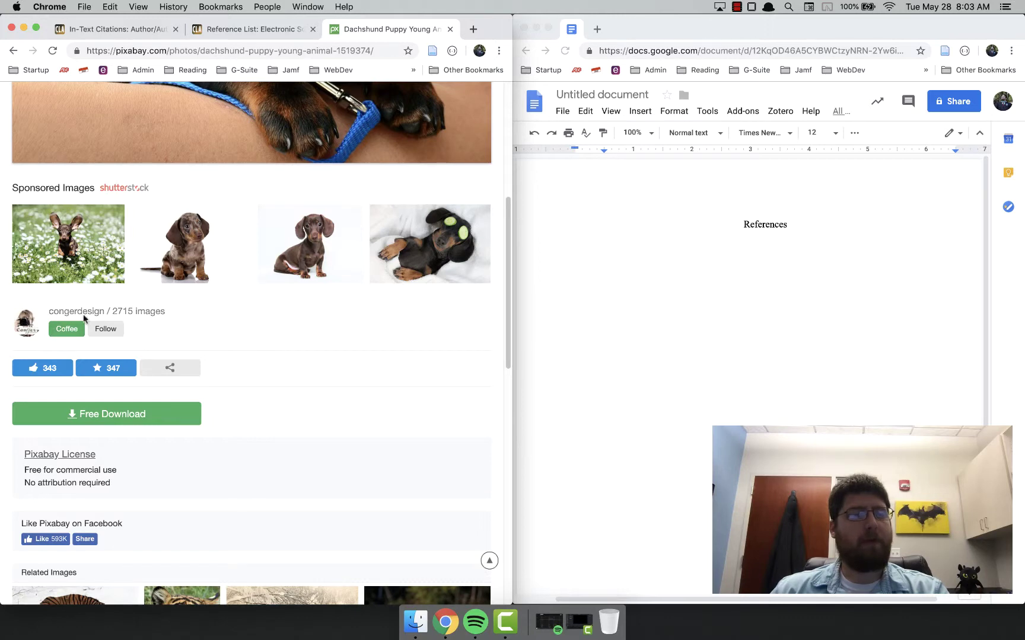
Start the entry under References with 'Congerdesign (2016).', using the photo's upload year
click(769, 322)
text(Congerdesign ()
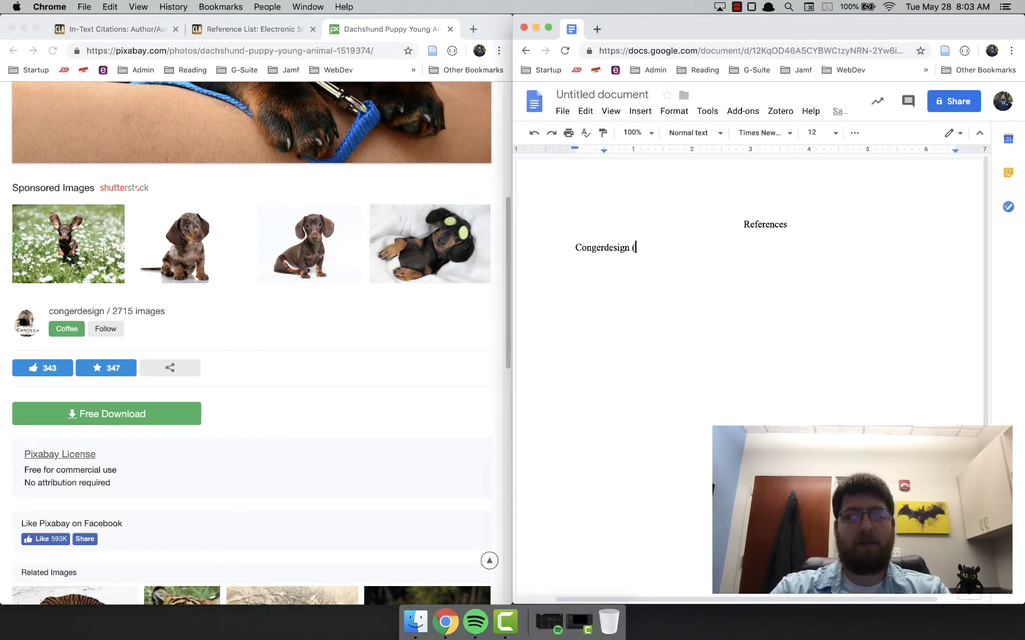
scroll(245, 346, down, 10)
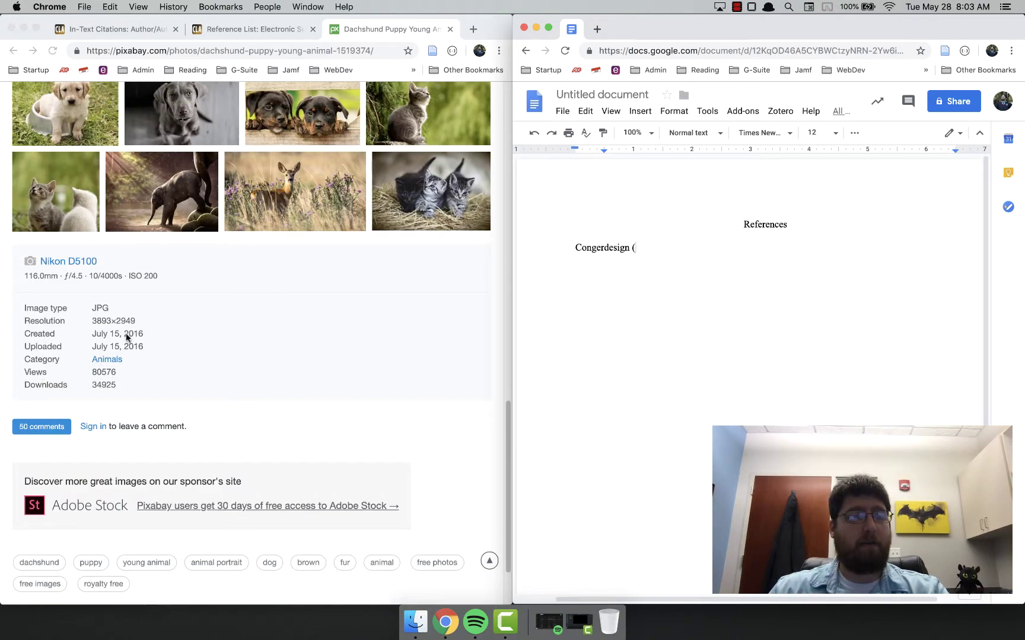
text(2016).)
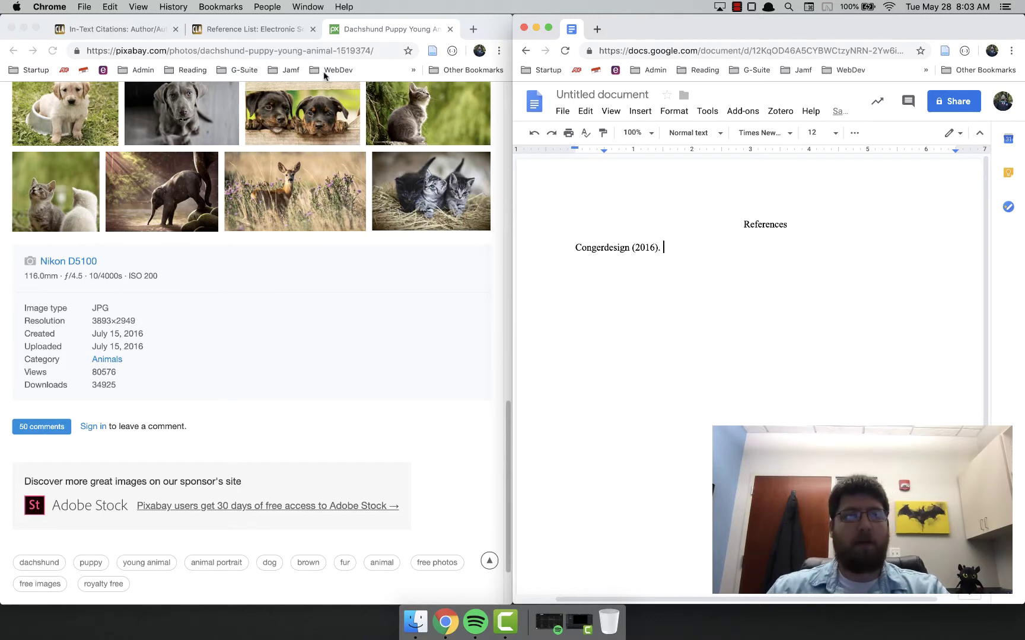
click(273, 29)
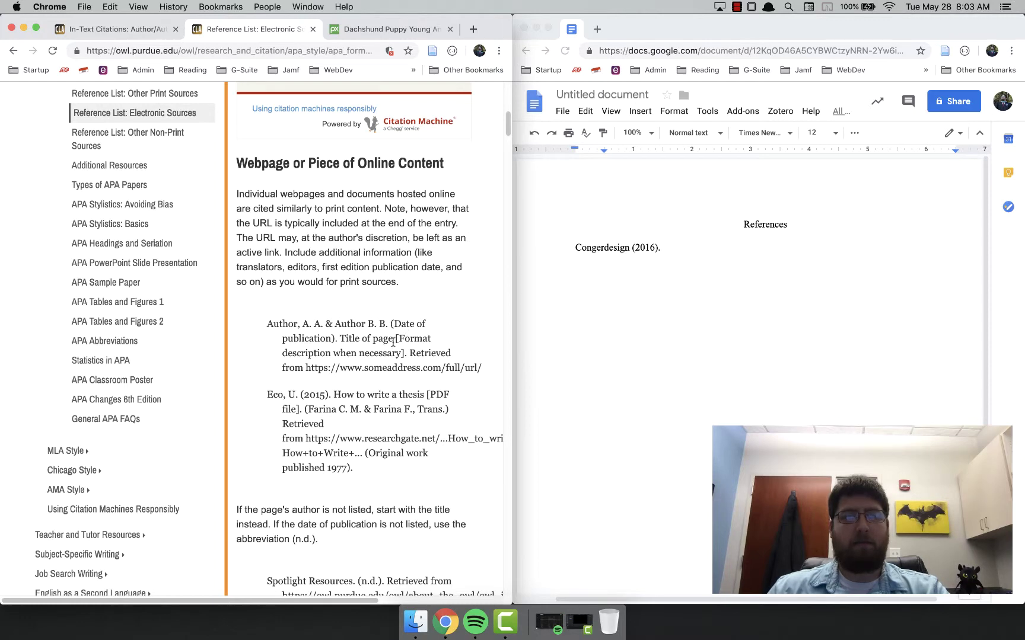
click(367, 30)
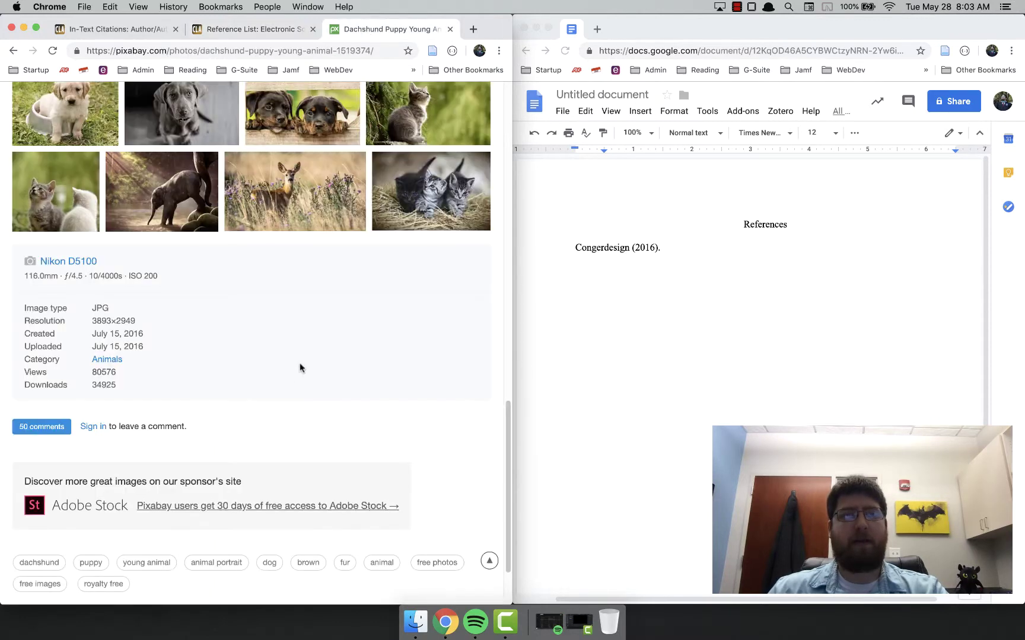
scroll(297, 379, up, 10)
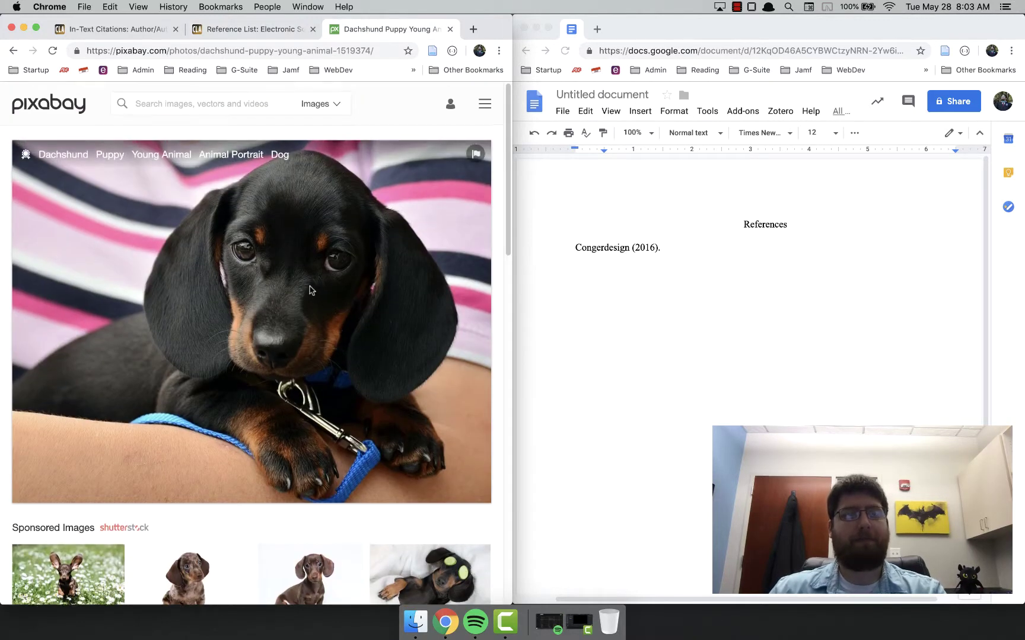
Continue the entry with the title 'Dachshund puppy young animal [image].' followed by 'Retrieved from'
key(ctrl+alt+Return)
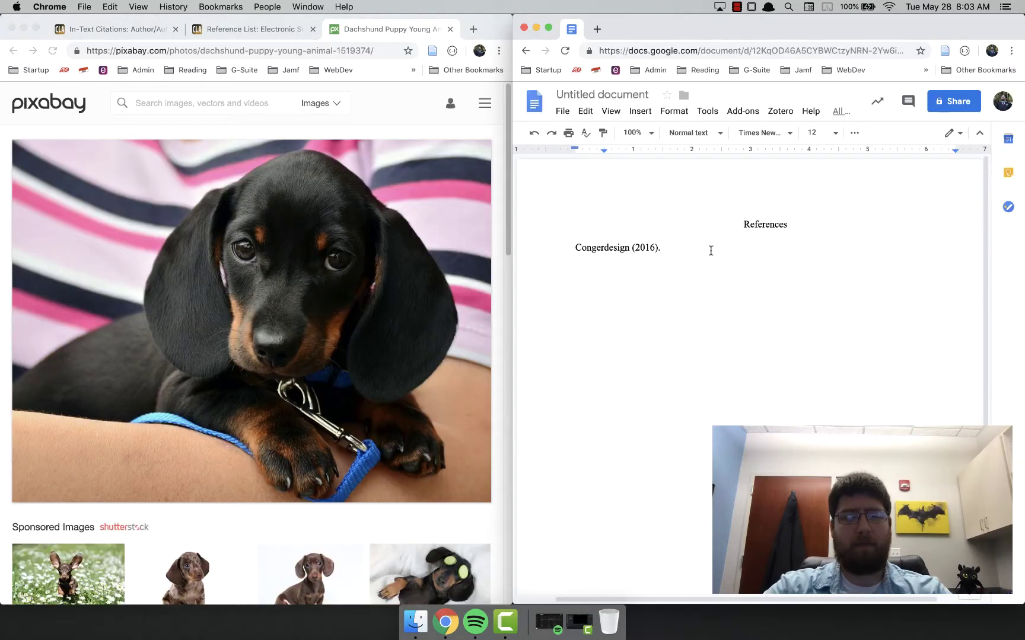
text(D)
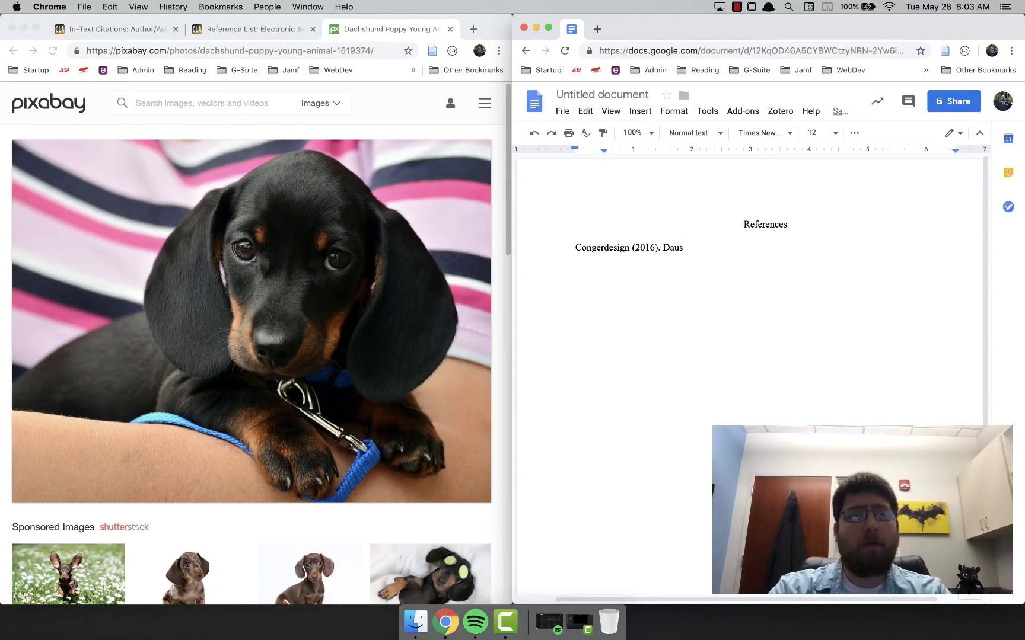
text(achshund puppy young animal)
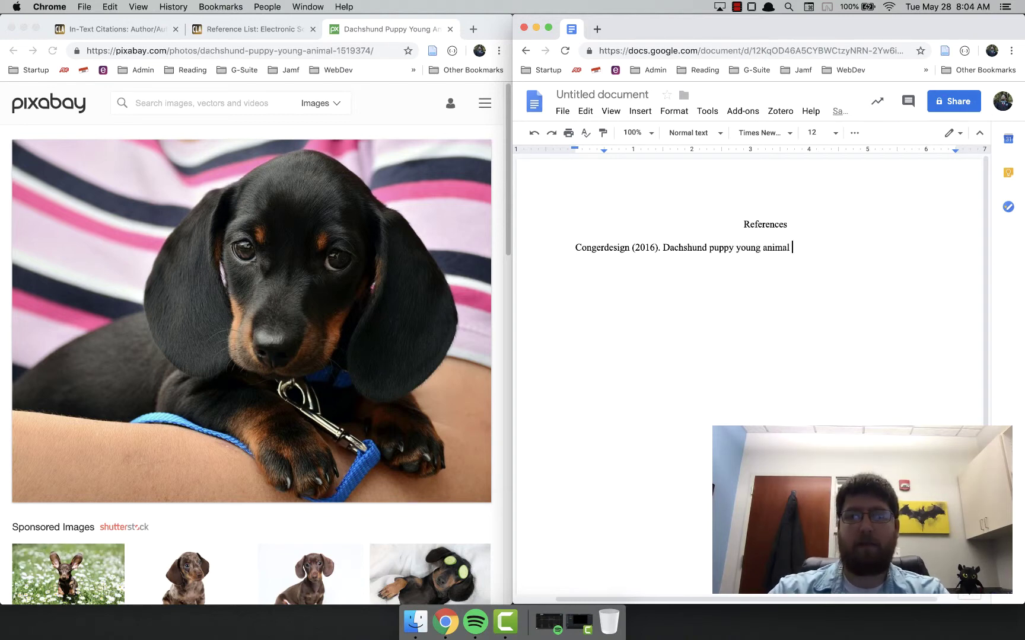
text( [image].)
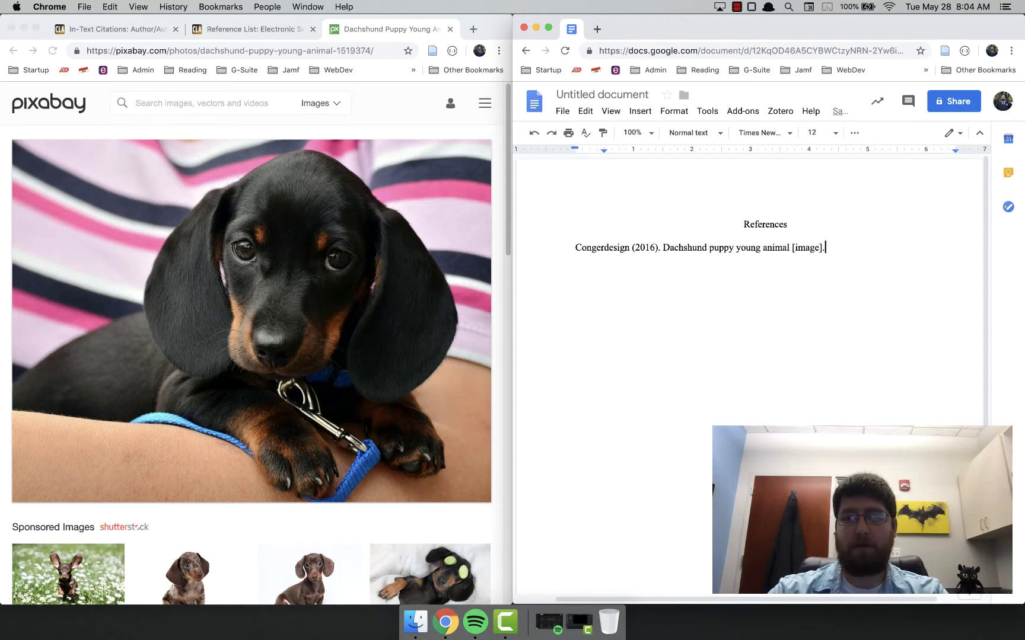
click(255, 29)
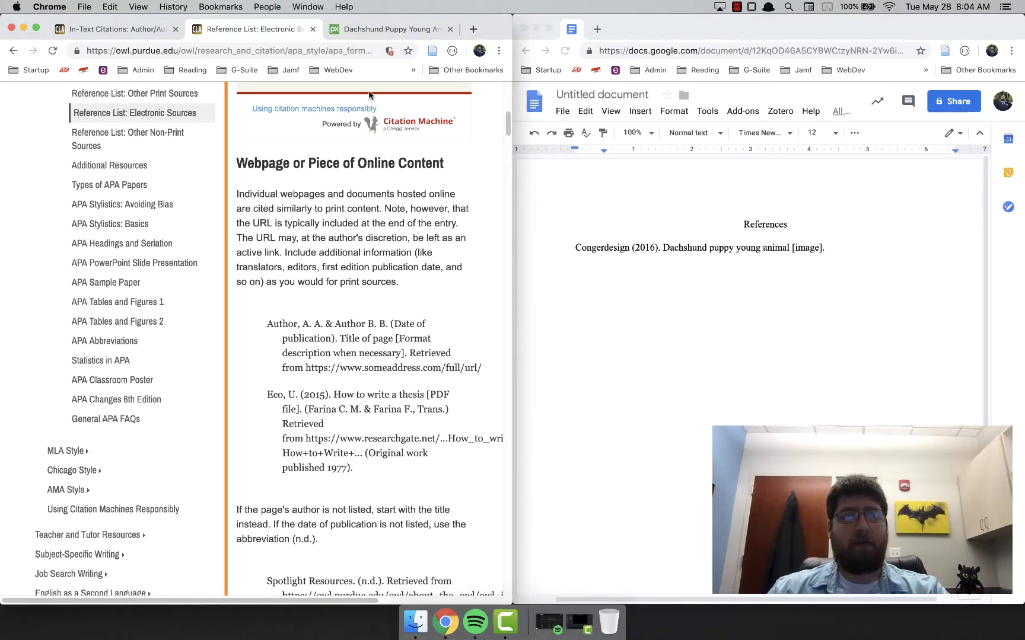
click(380, 31)
click(855, 249)
text(Retrieved from)
Paste the Pixabay image URL after 'Retrieved from' as plain text, and change the heading to 'Reference'
click(288, 50)
key(super+c)
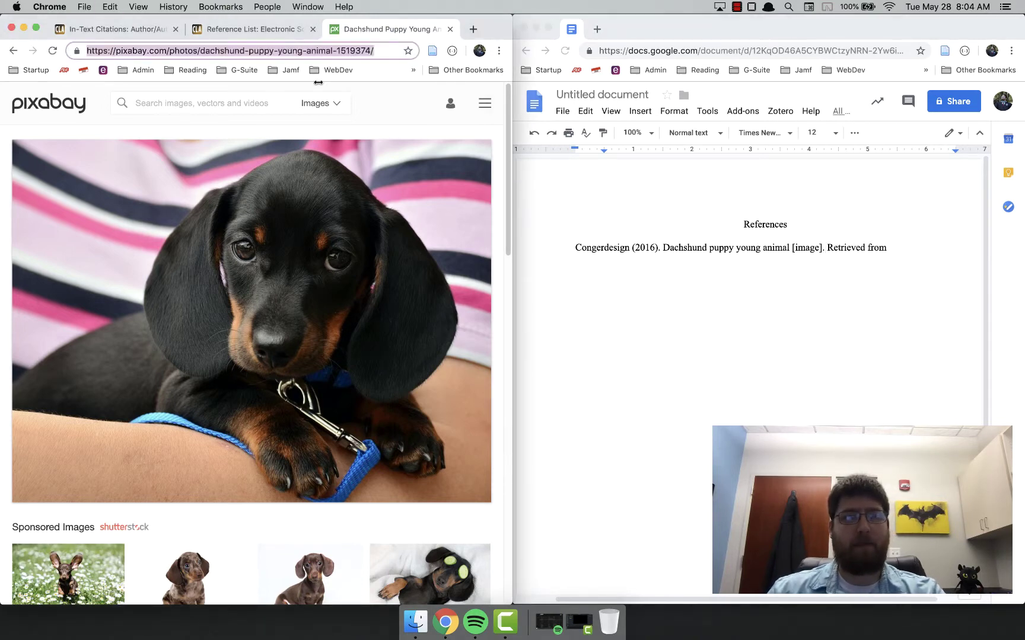
click(919, 252)
key(super+v)
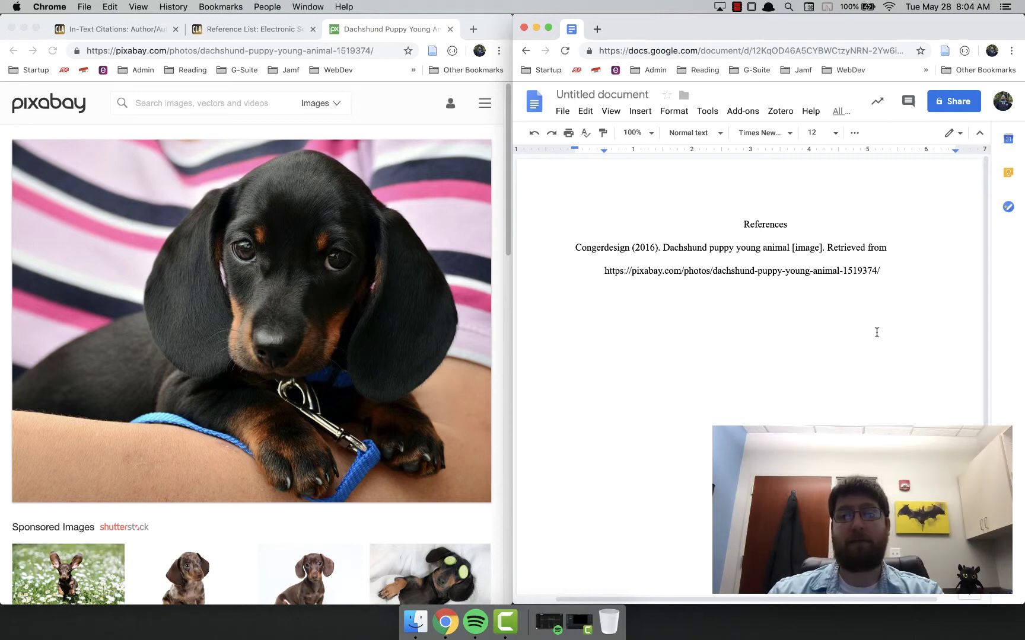
click(814, 218)
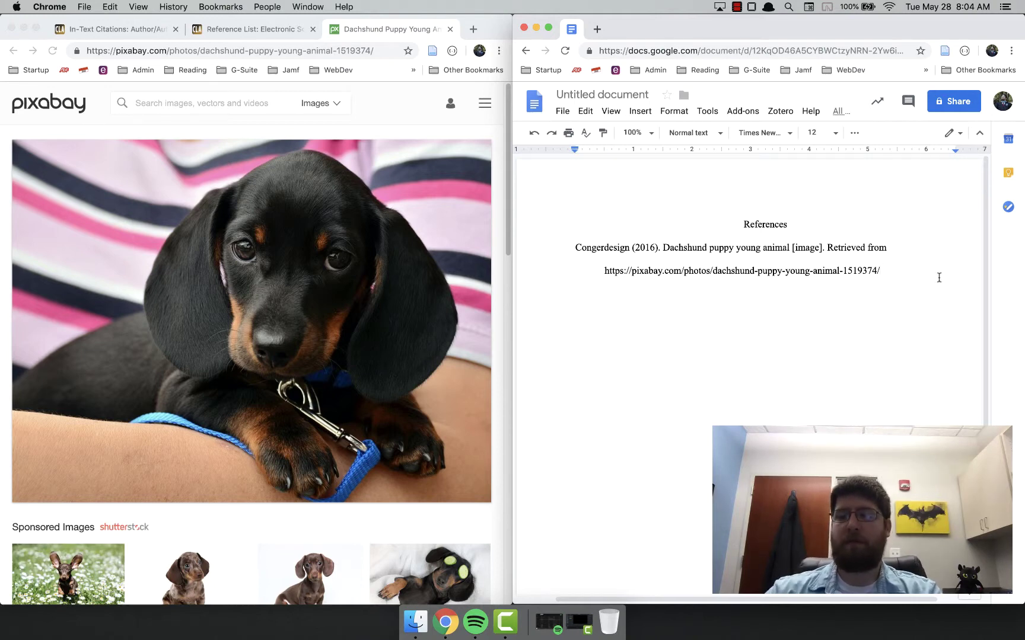
key(BackSpace)
click(891, 271)
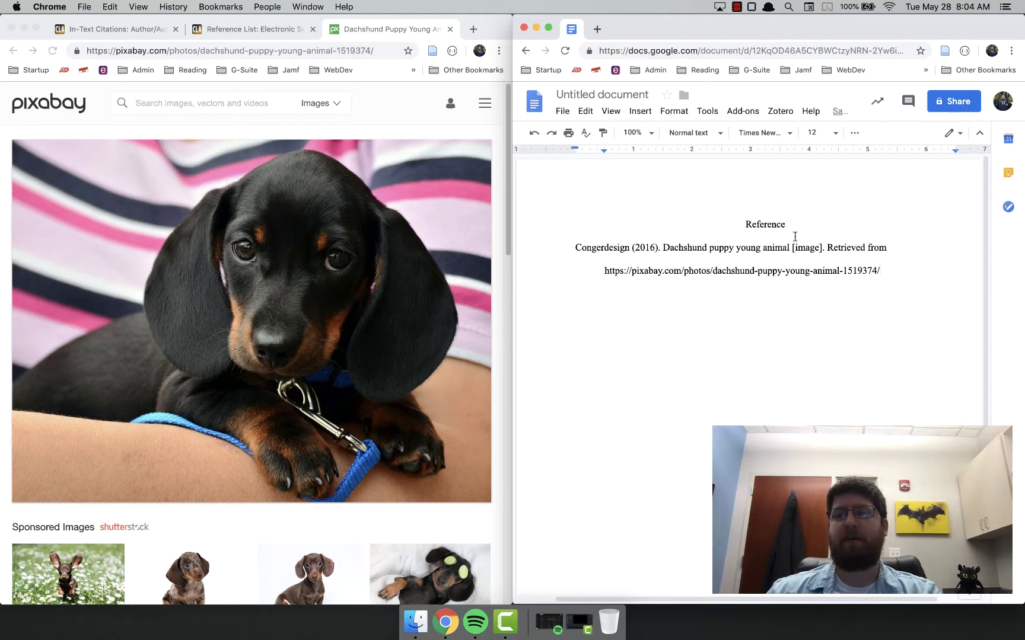
key(Return)
key(super+z)
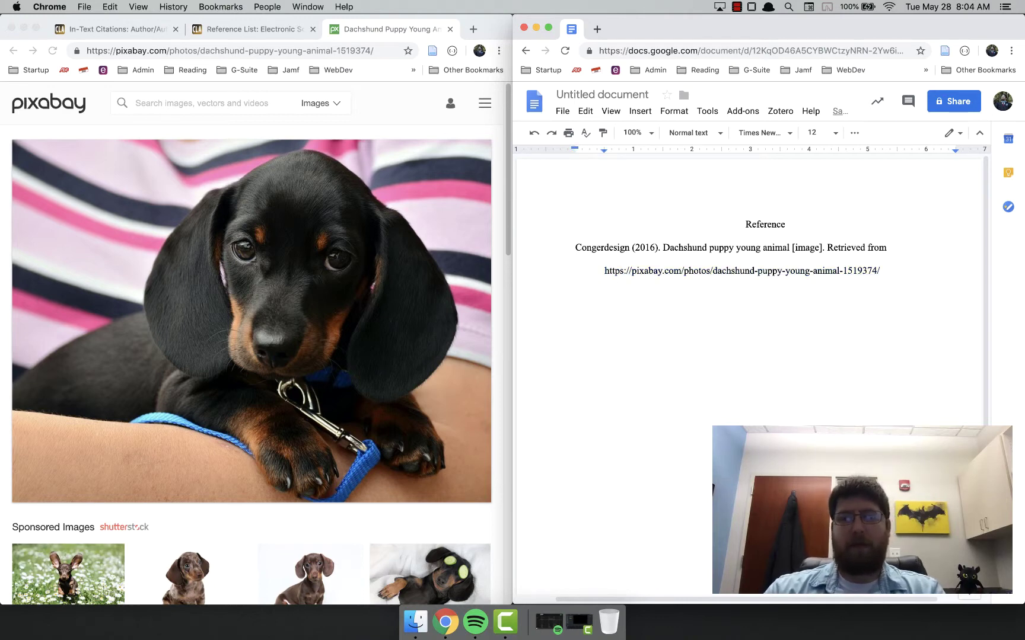
Copy the Pixabay dachshund puppy photo into the document and add an empty line below it
scroll(738, 394, down, 4)
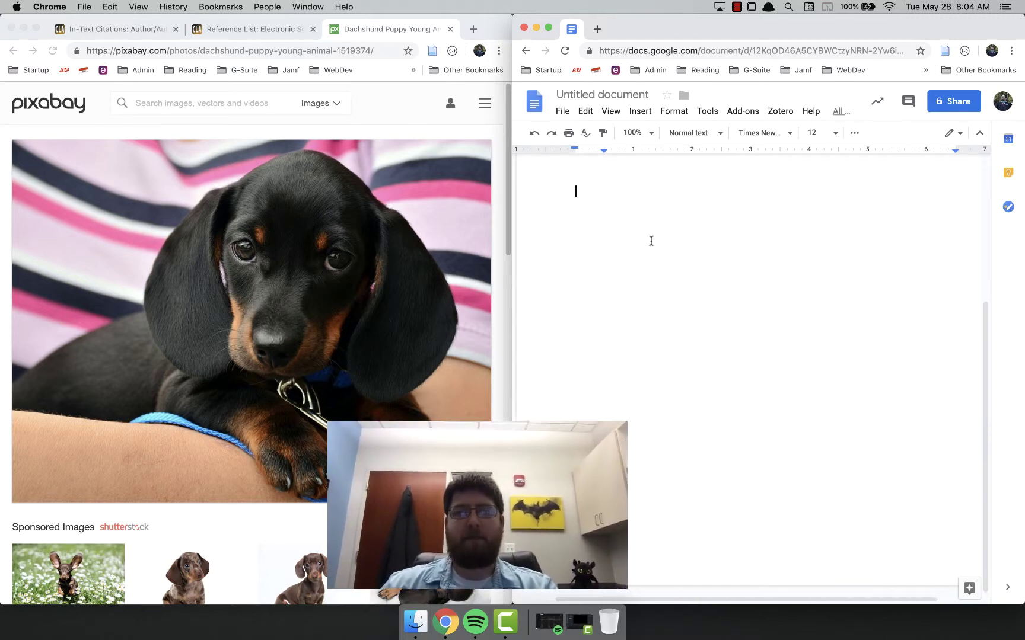
right_click(313, 272)
click(335, 298)
key(super+v)
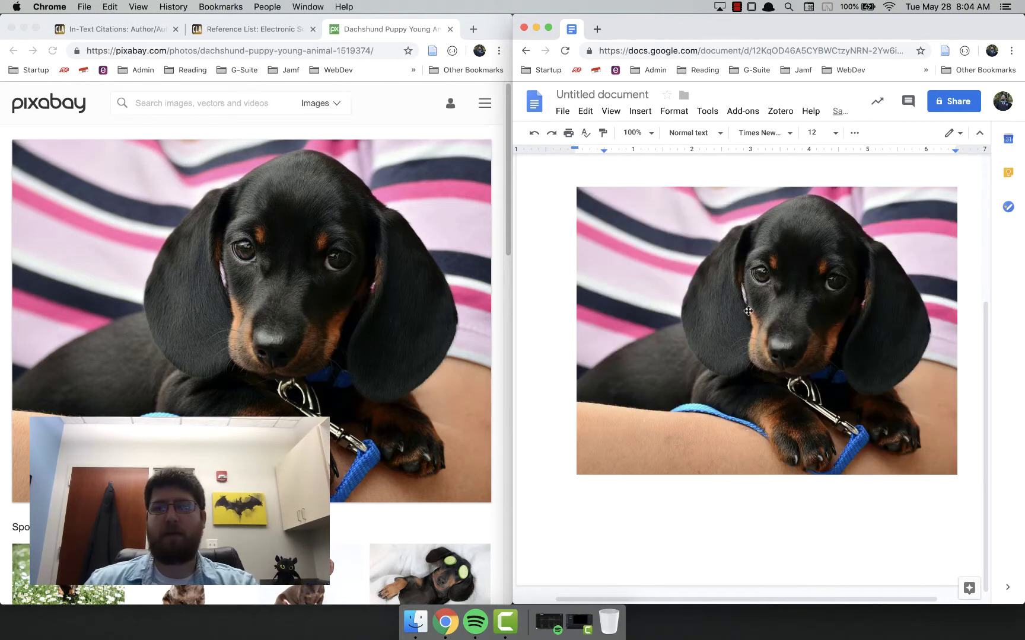
click(723, 294)
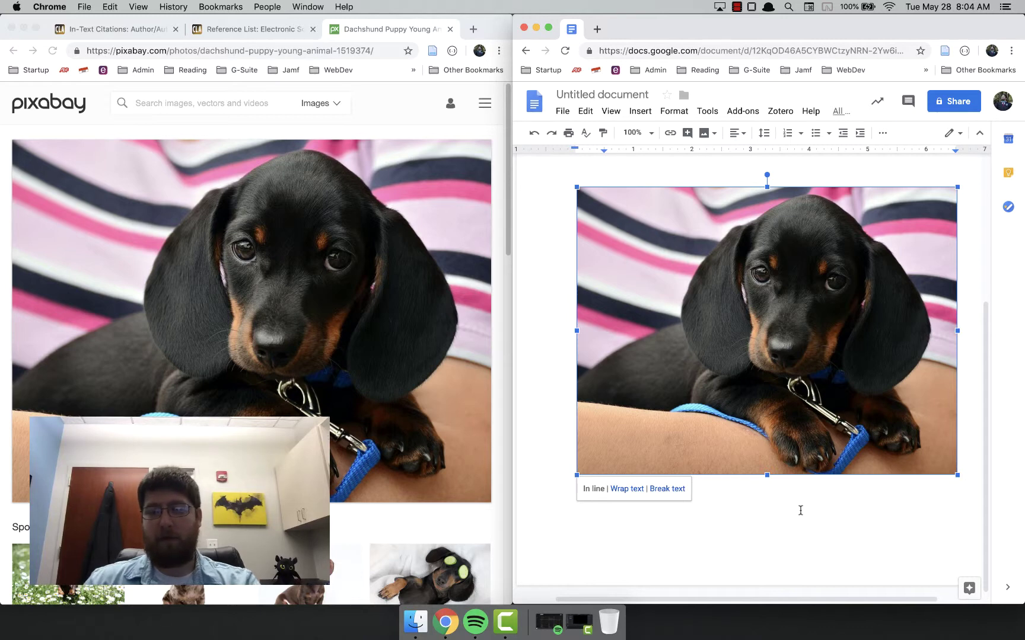
key(Right)
key(Return)
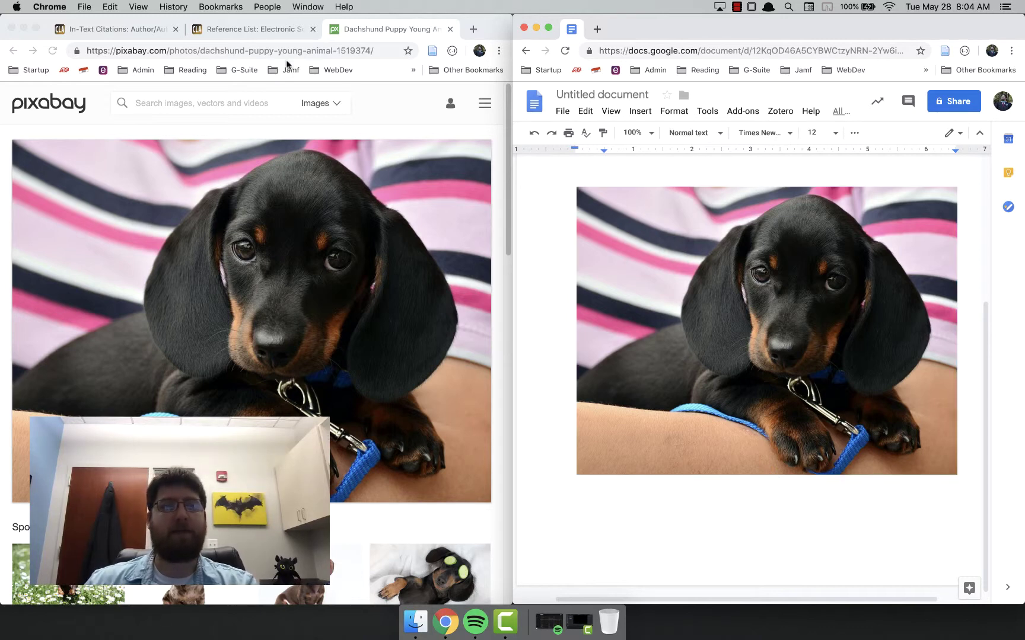
Check Purdue OWL's in-text example, highlighting the authors Wegener & Petty and the year 1994
click(140, 28)
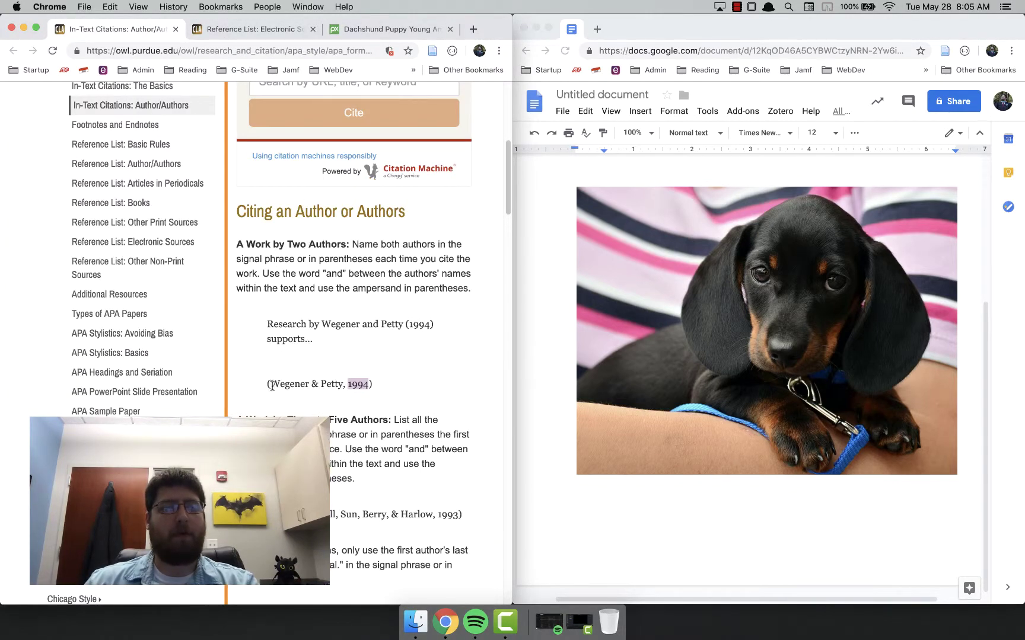
drag(270, 384, 343, 387)
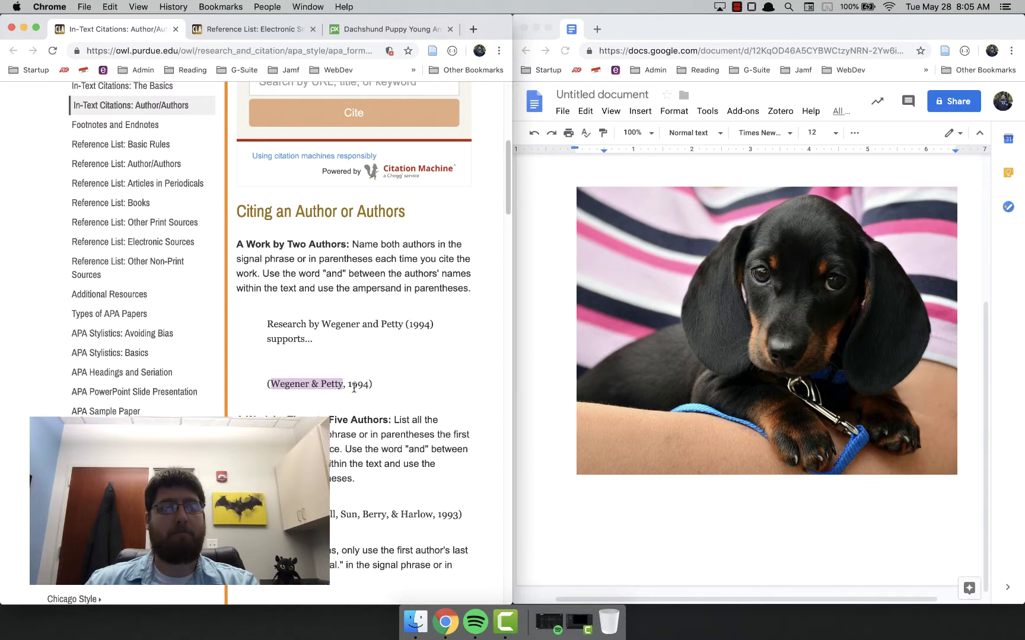
double_click(354, 385)
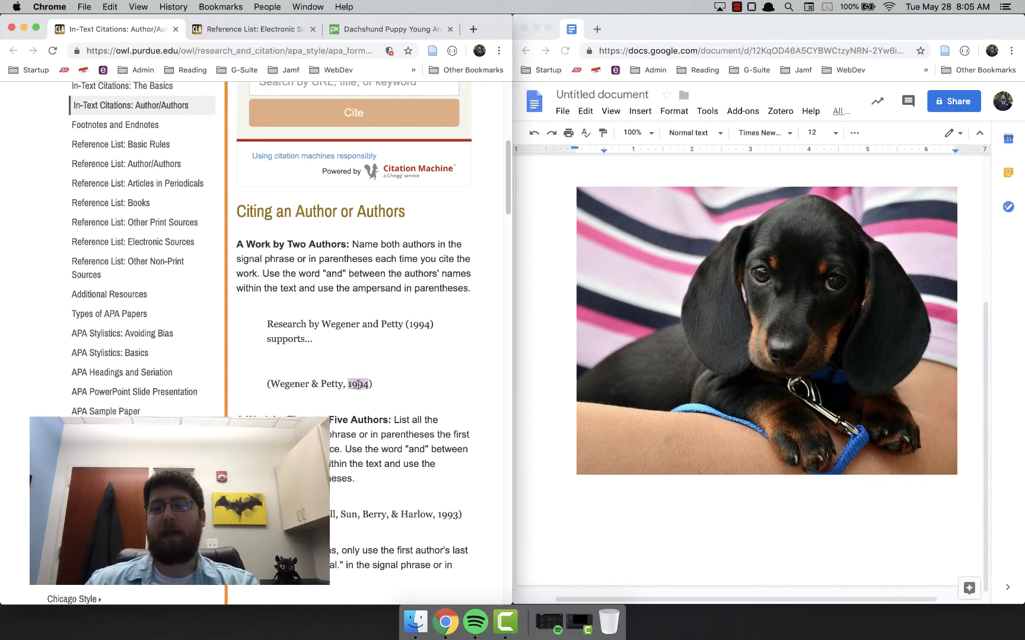
Type '(Congerdesign, 2016)' below the image, fixing the misspelt 'Congadesign'
click(612, 501)
text(()
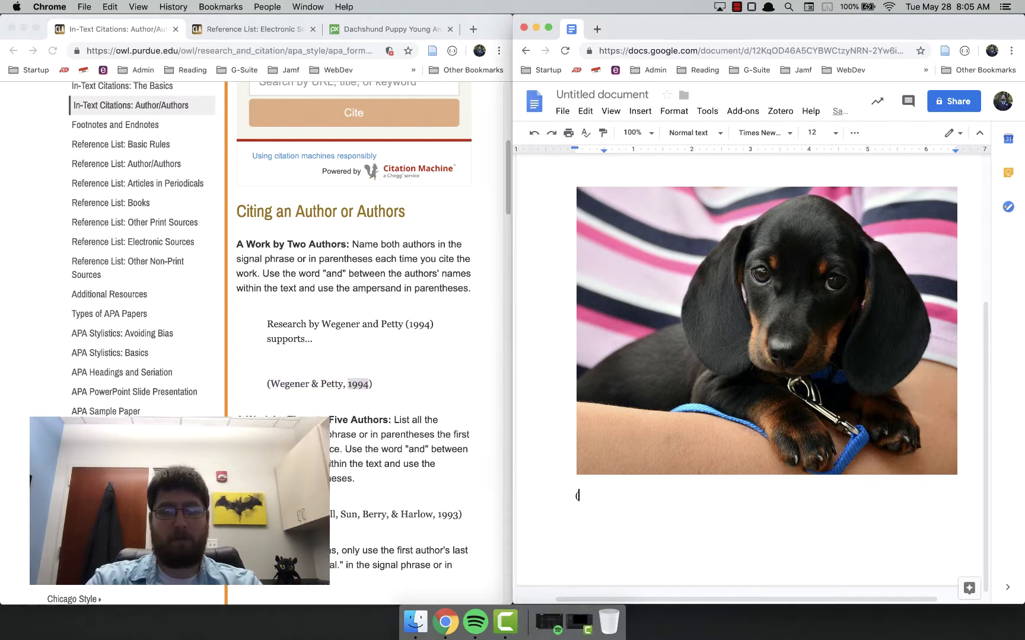
text(Congadesign, 2016)
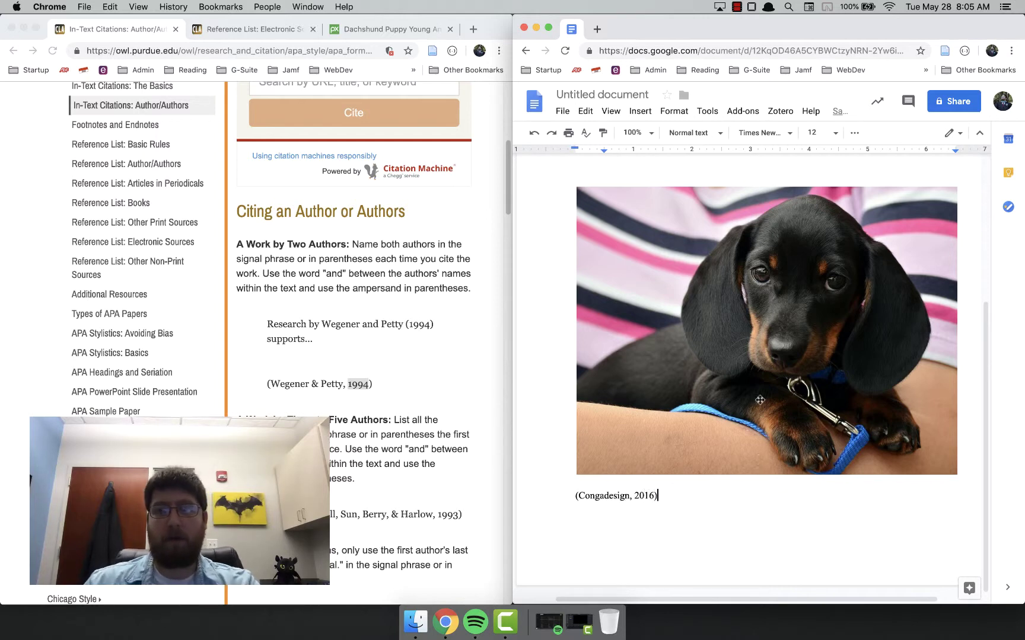
scroll(711, 339, up, 4)
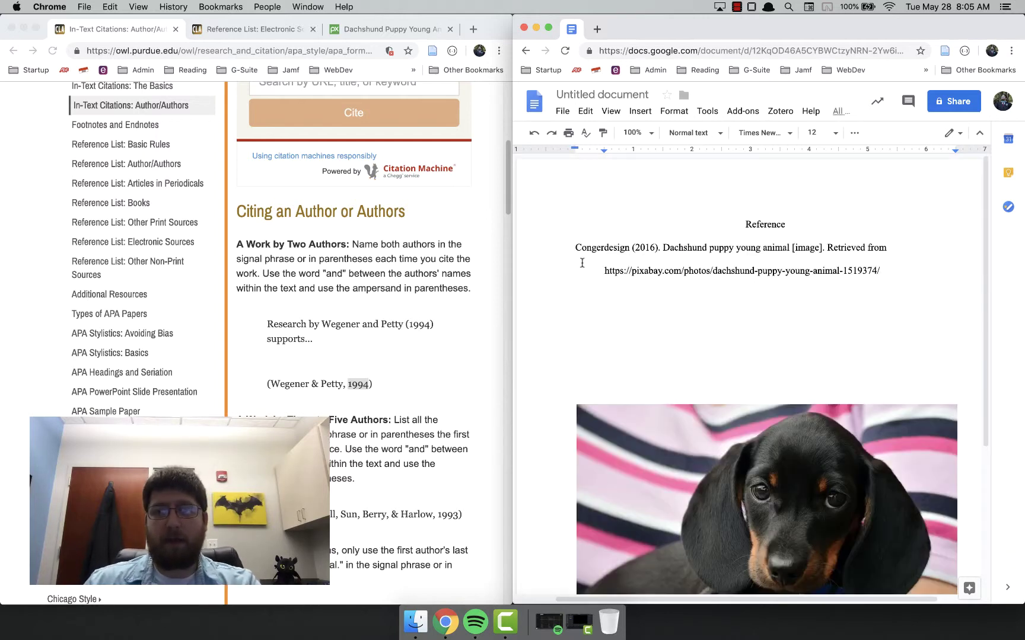
scroll(609, 539, down, 4)
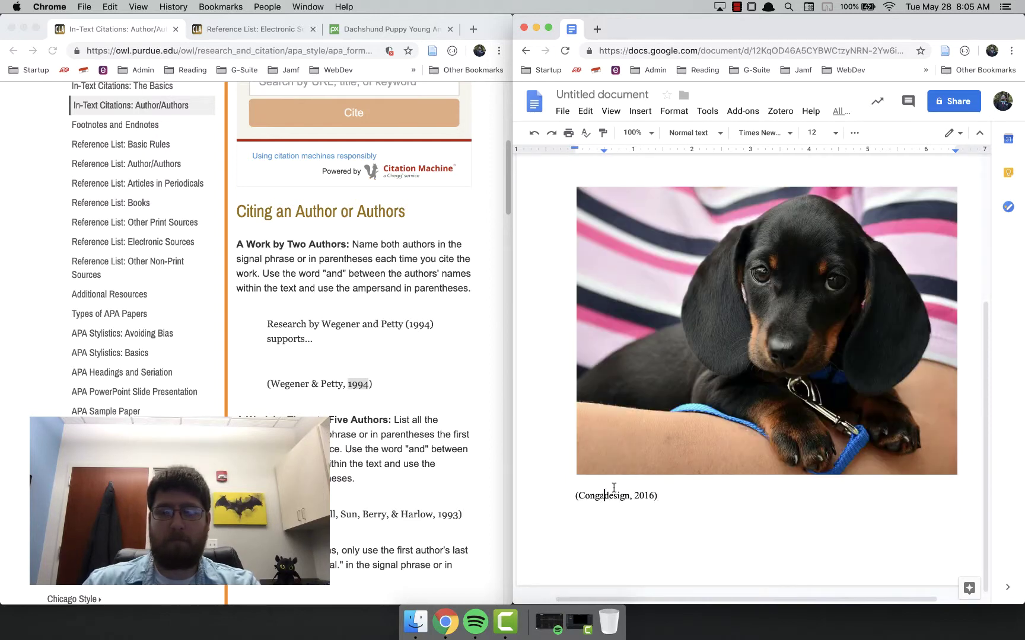
key(BackSpace)
text(er)
click(695, 495)
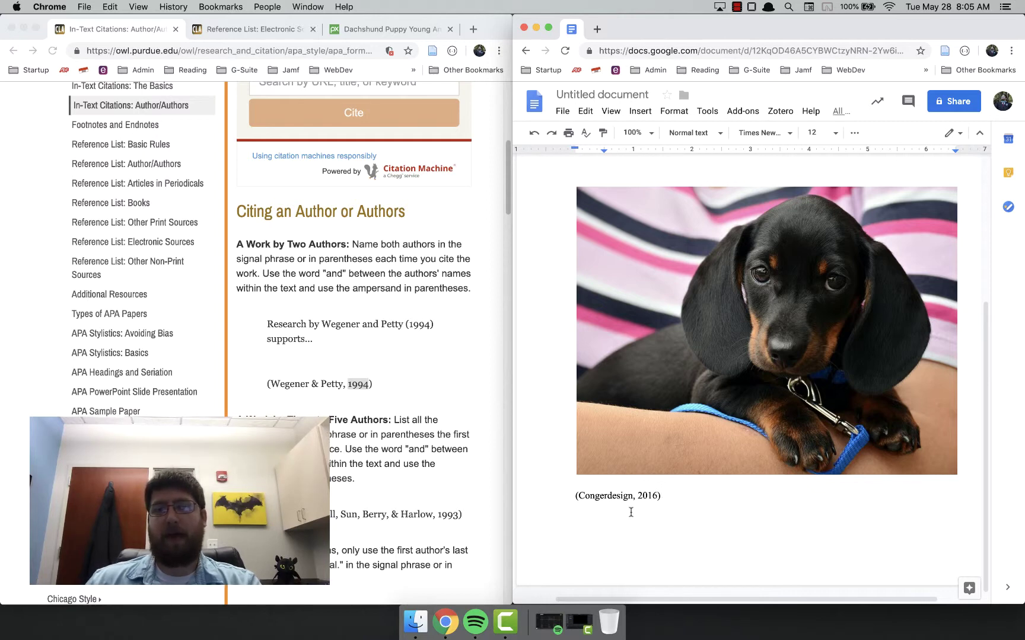
drag(660, 496, 560, 497)
click(673, 493)
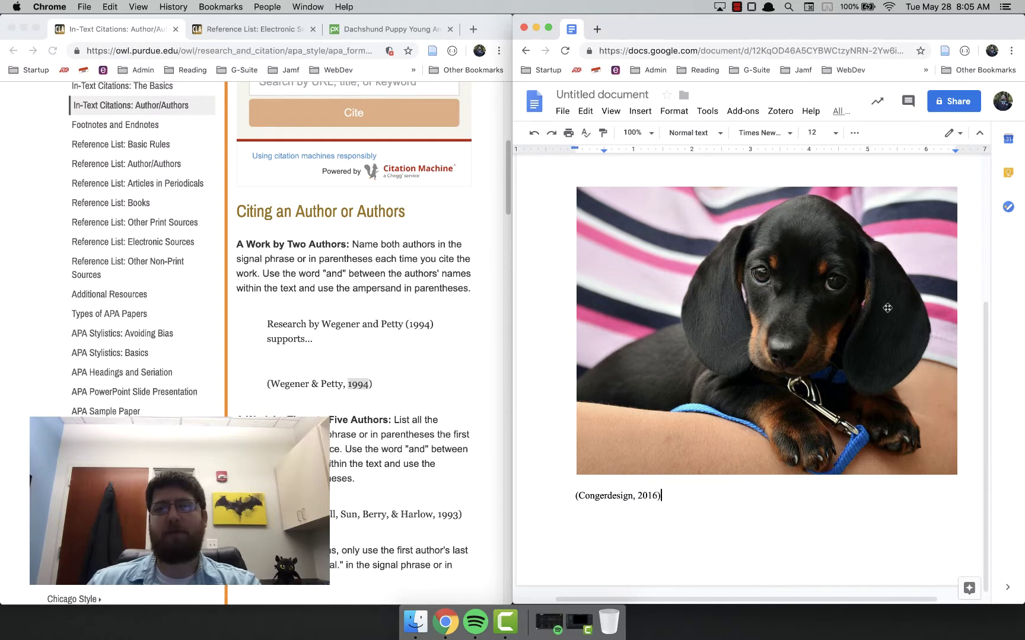
Insert a footnote after the puppy image
click(902, 286)
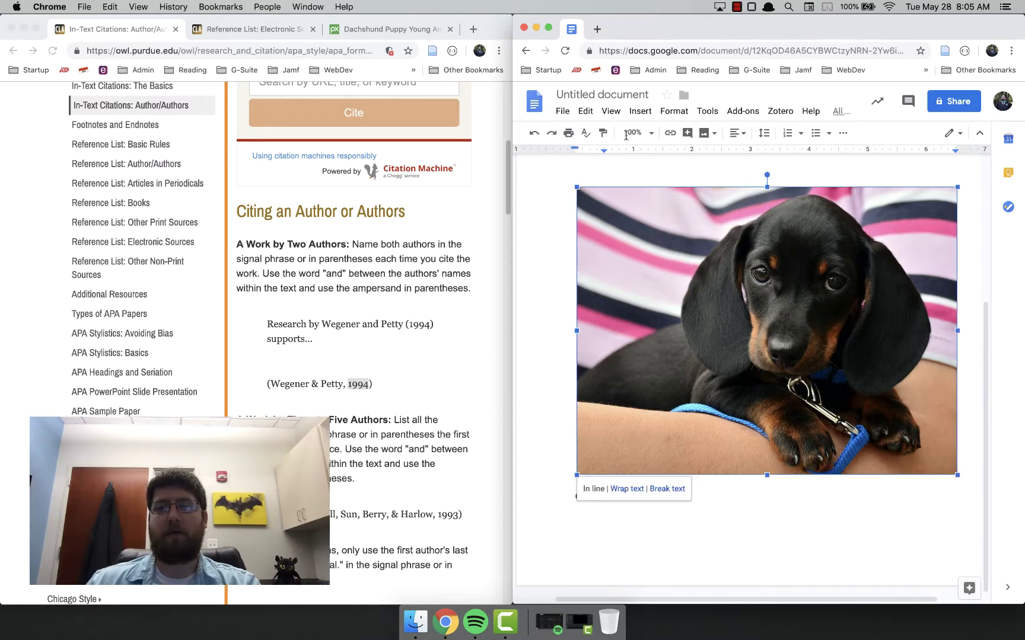
click(634, 112)
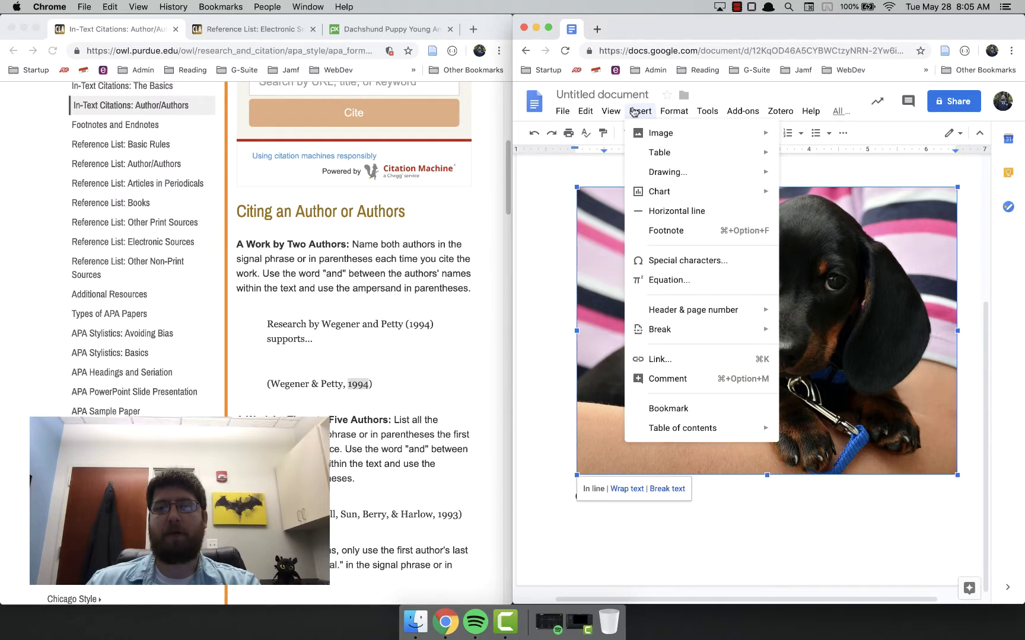
click(676, 231)
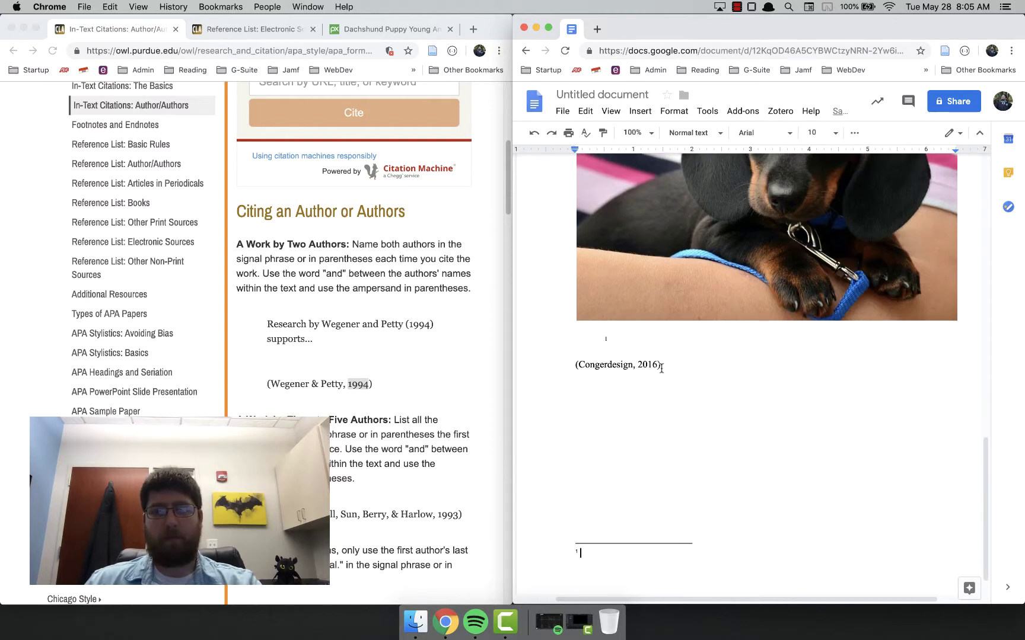
Move the citation '(Congerdesign, 2016)' from the body text into footnote 1
drag(663, 367, 574, 365)
key(ctrl+x)
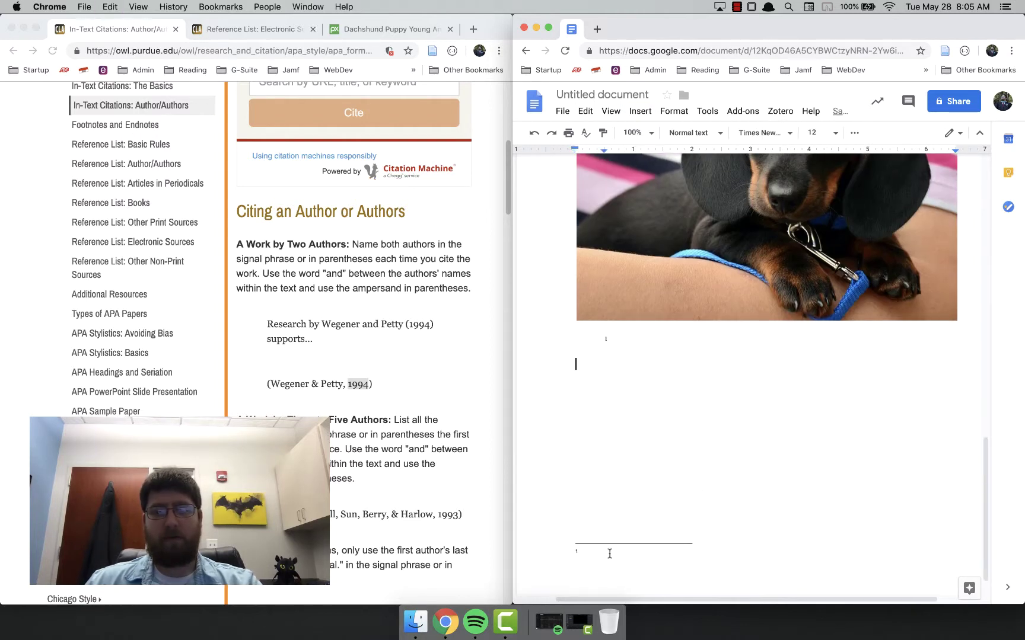
click(610, 554)
key(super+v)
click(654, 343)
scroll(664, 344, up, 4)
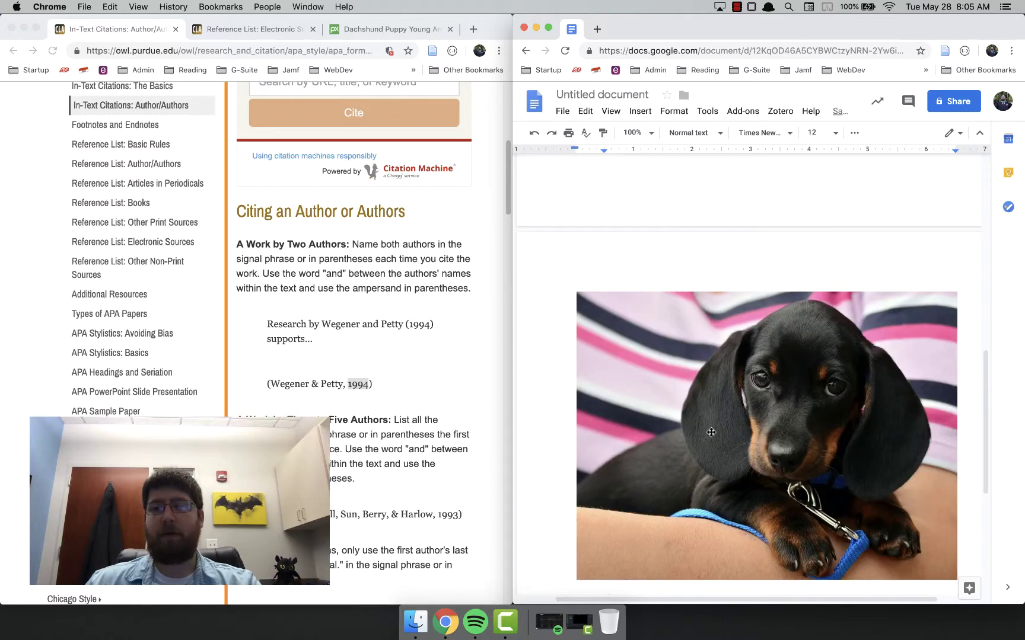
scroll(693, 346, down, 4)
scroll(711, 363, up, 1)
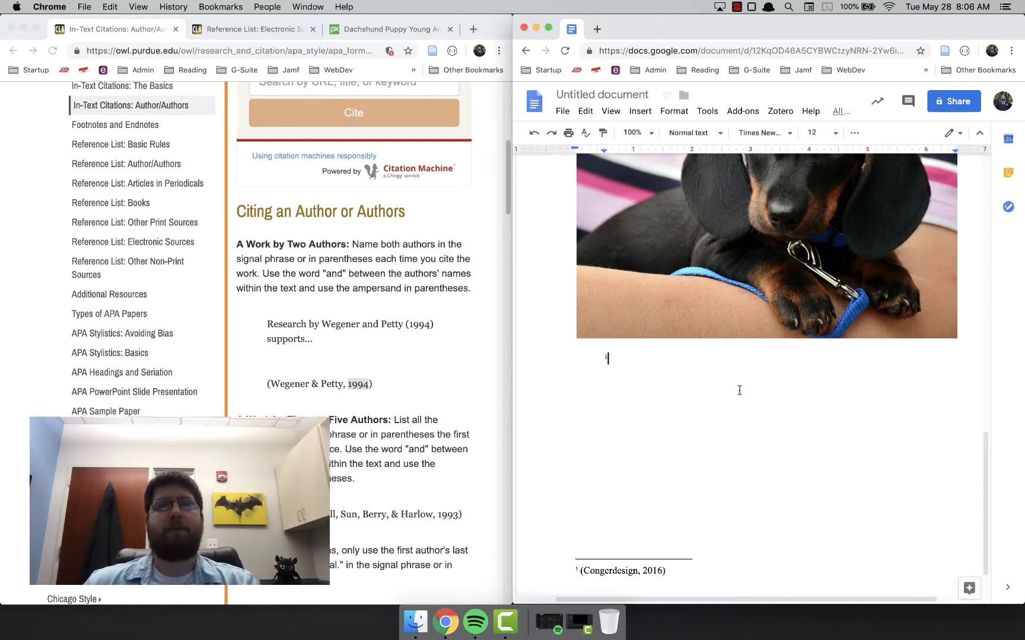
scroll(721, 383, up, 5)
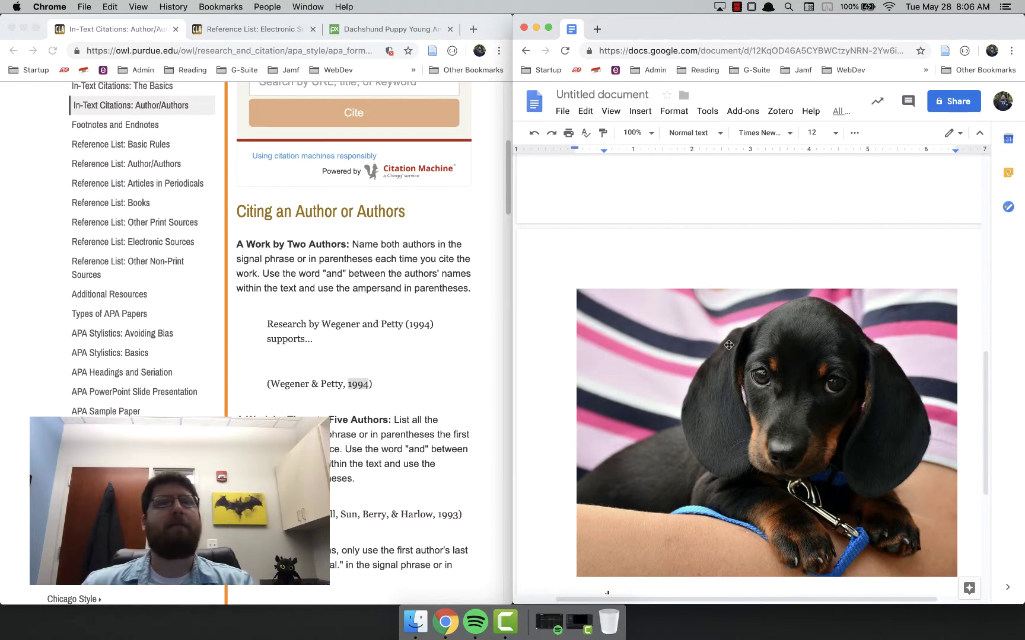